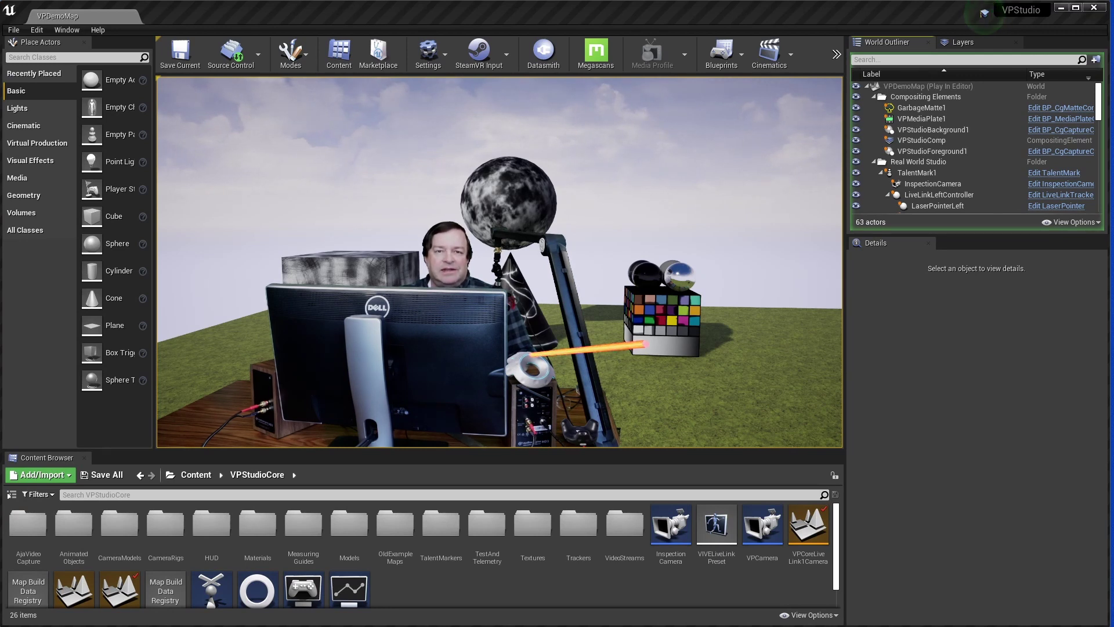
Record measurements #1 and #2 with two trigger pulls, the second at X=-115.083, Y=53.347, Z=117.242.
click(984, 13)
click(985, 12)
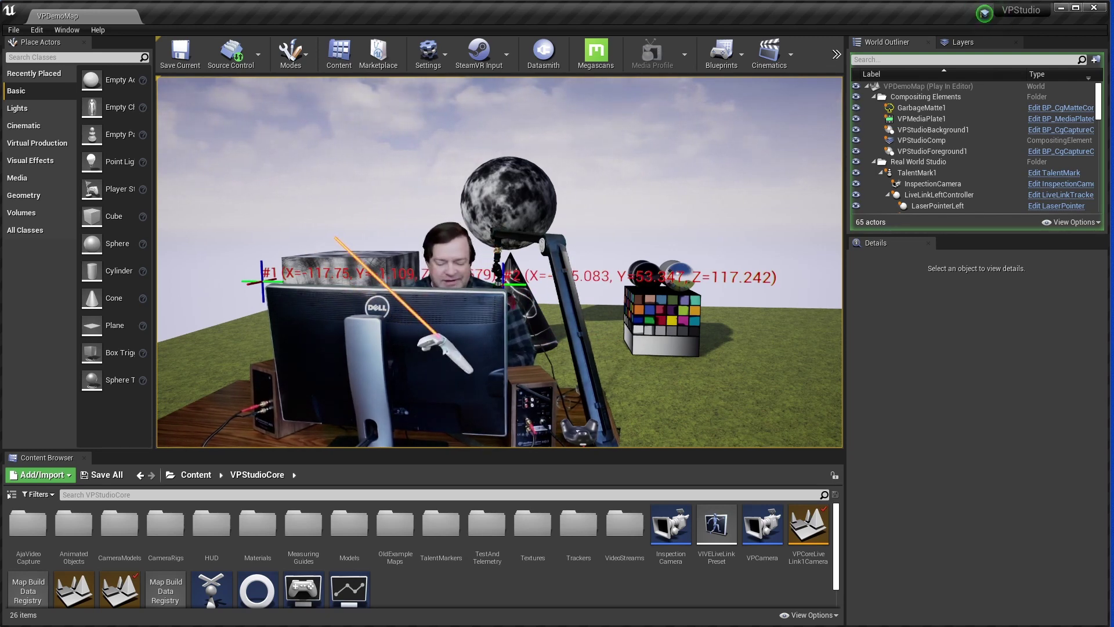
Stop the play session and select the two RecordMeasurements coordinate lines in the Output Log.
key(Escape)
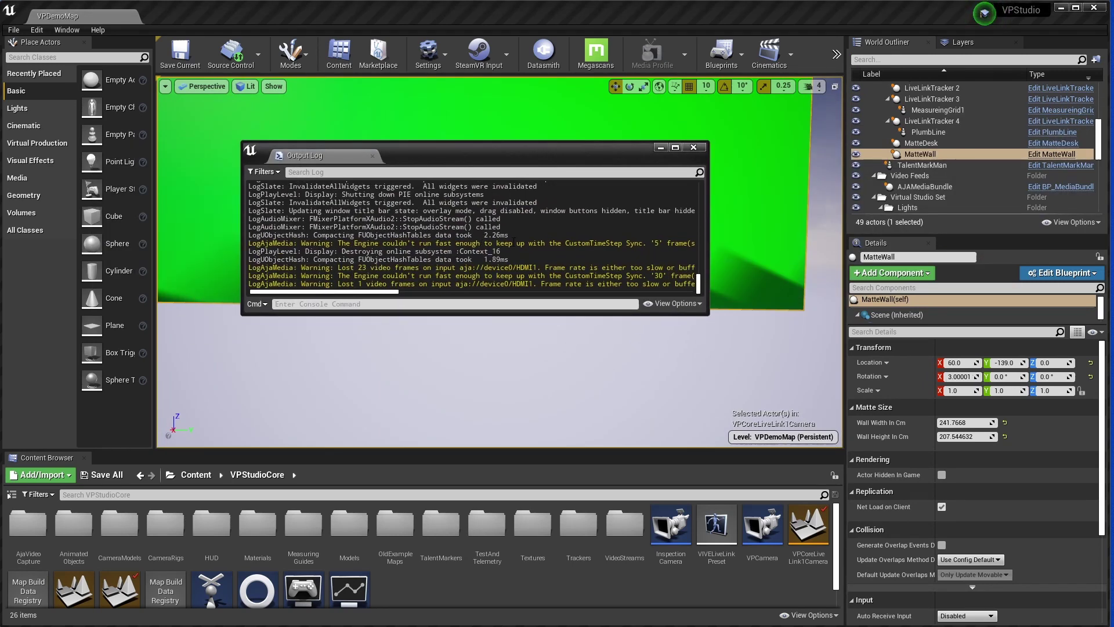
scroll(476, 230, up, 3)
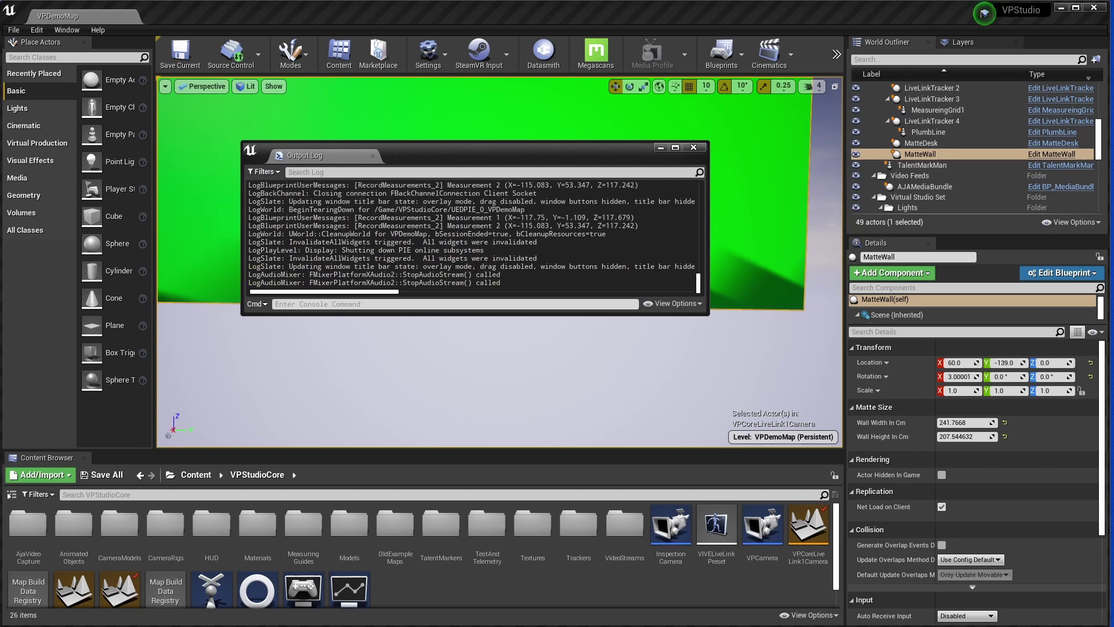
drag(250, 218, 638, 227)
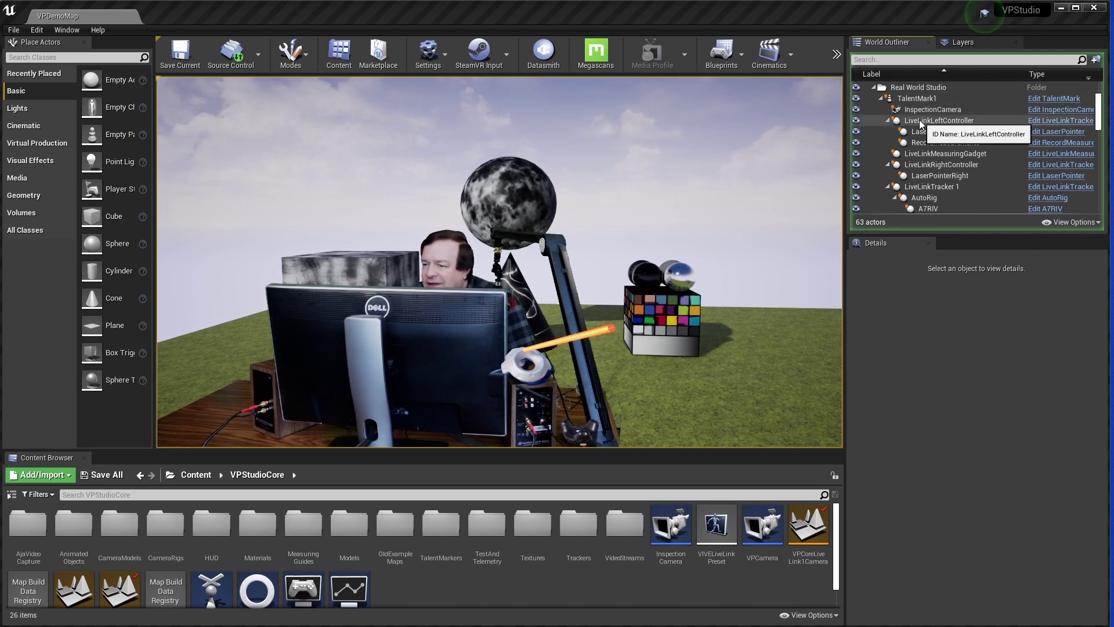
Select RecordMeasurements in the World Outliner to show its properties in Details.
click(945, 143)
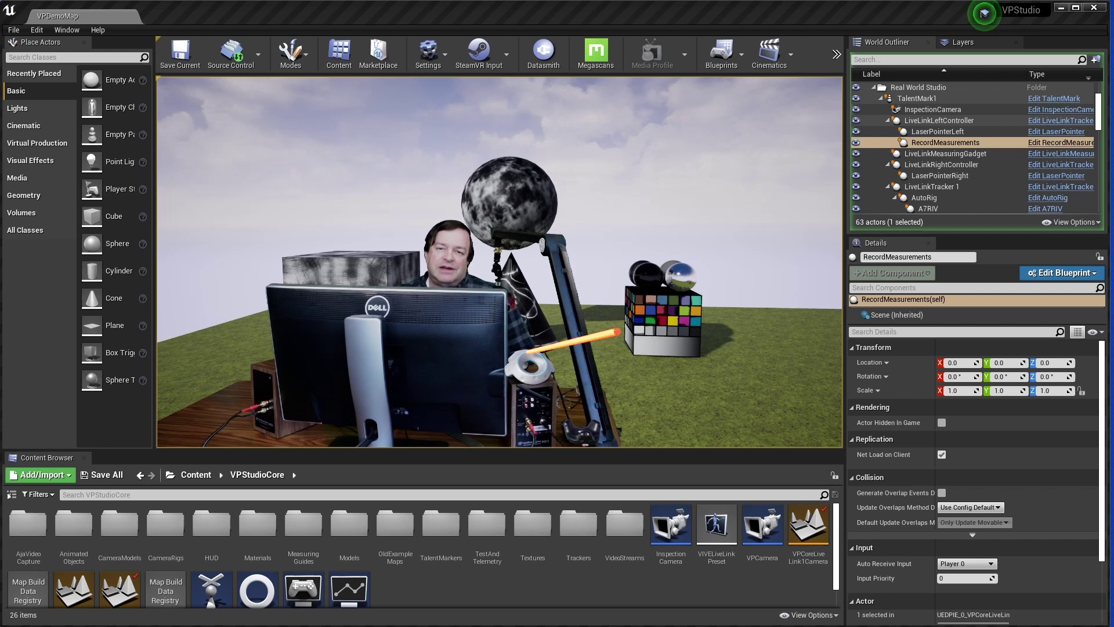
Open the TestAndTelemetry folder in the Content Browser to get the ActorTransformTelemetry actor.
scroll(975, 148, down, 15)
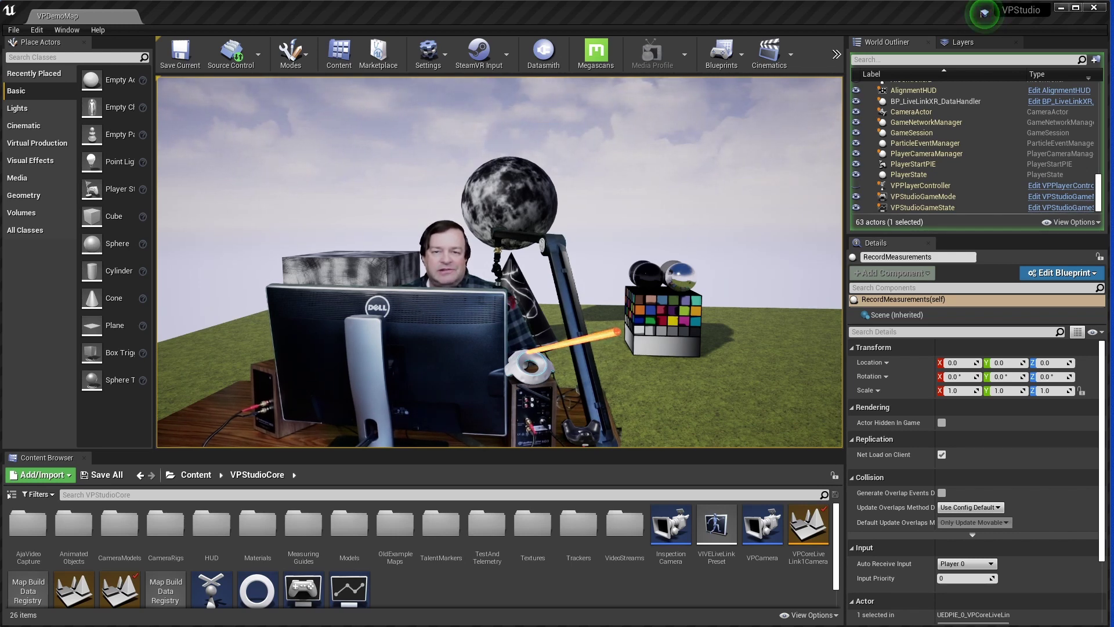
double_click(487, 525)
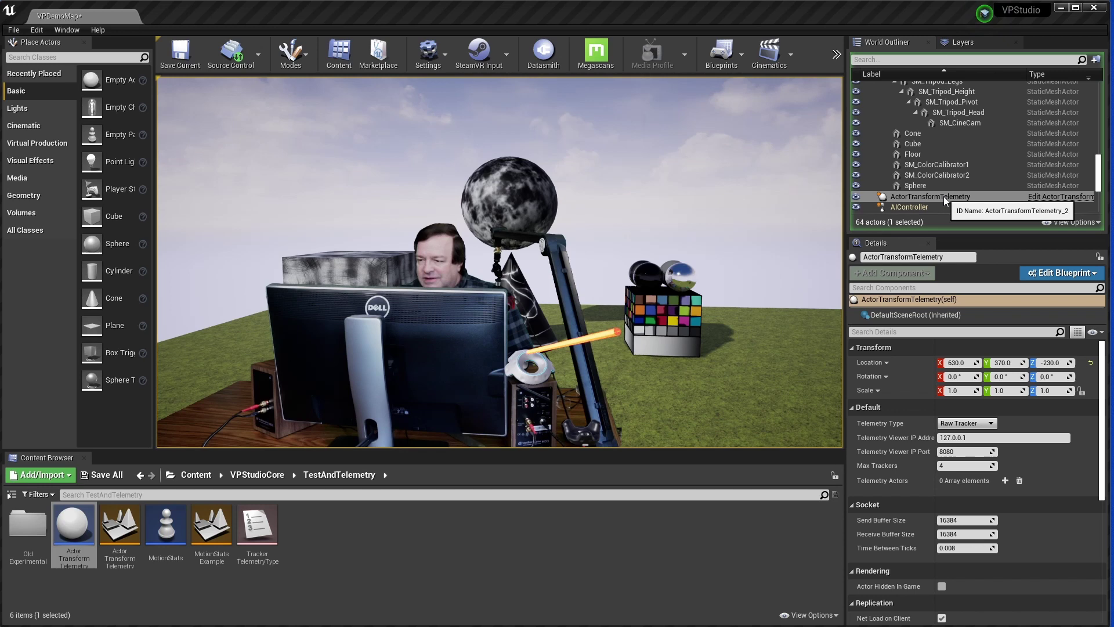
On ActorTransformTelemetry, keep Raw Tracker telemetry type and add Telemetry Actors element 0.
click(944, 196)
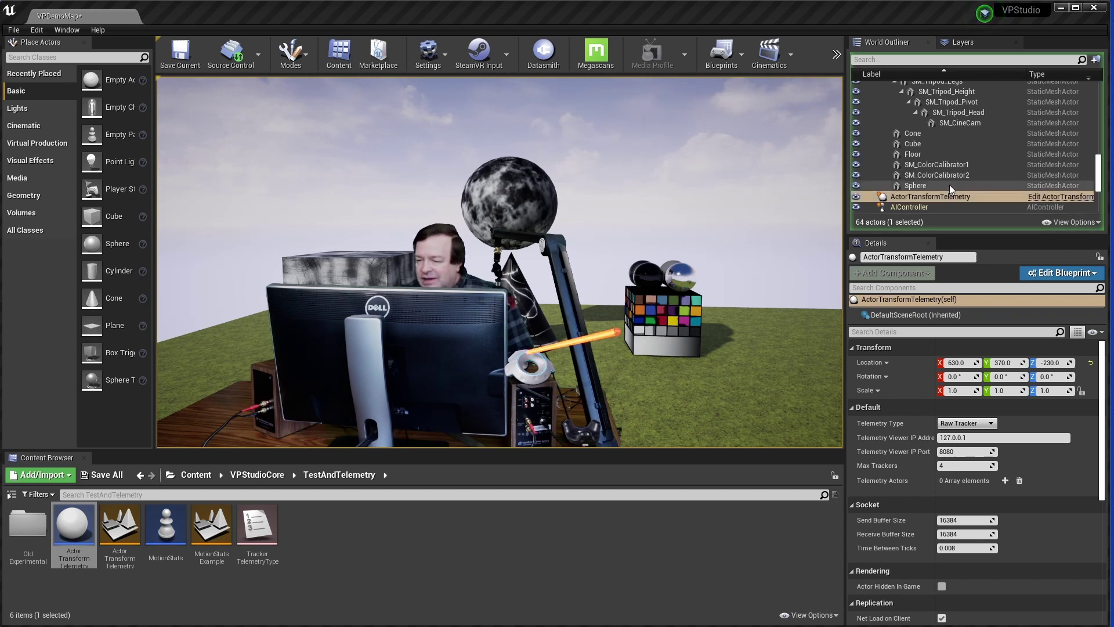
click(985, 426)
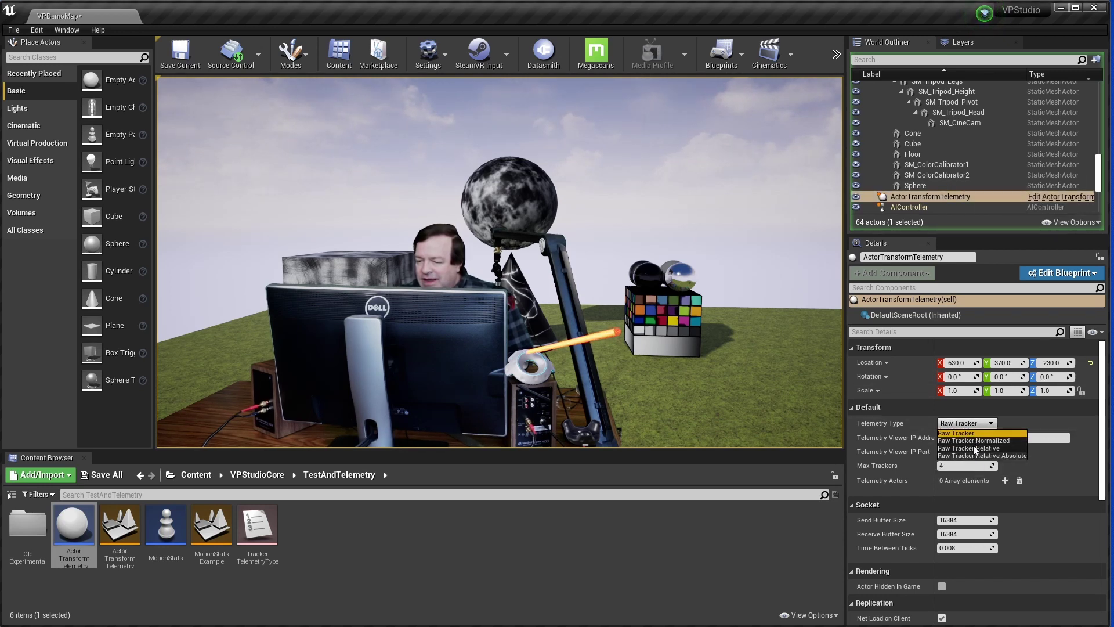
click(958, 433)
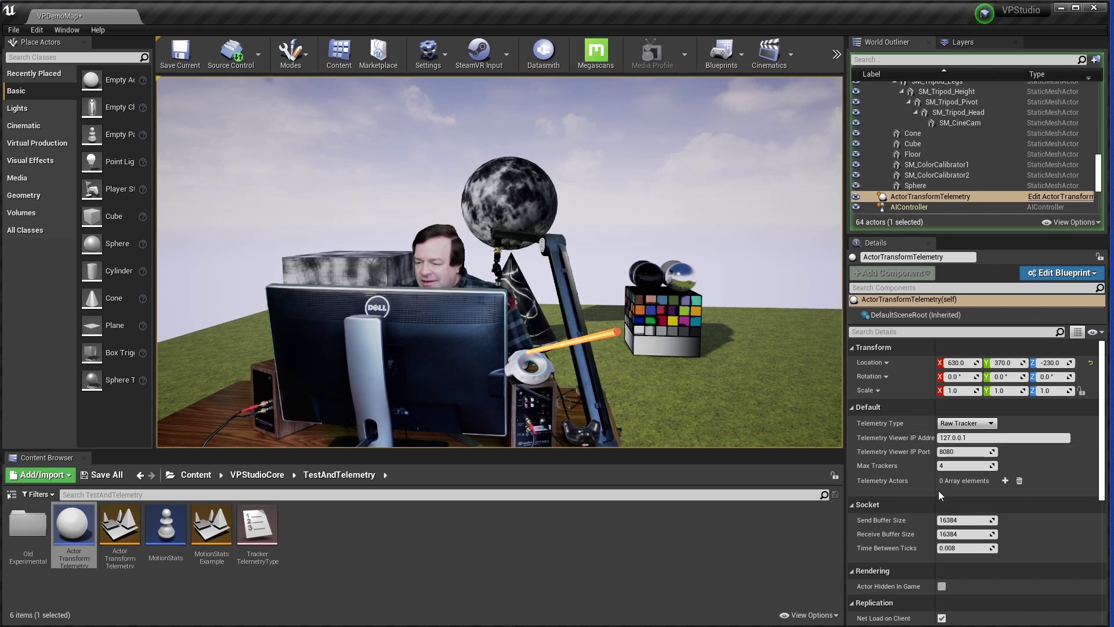
click(1004, 481)
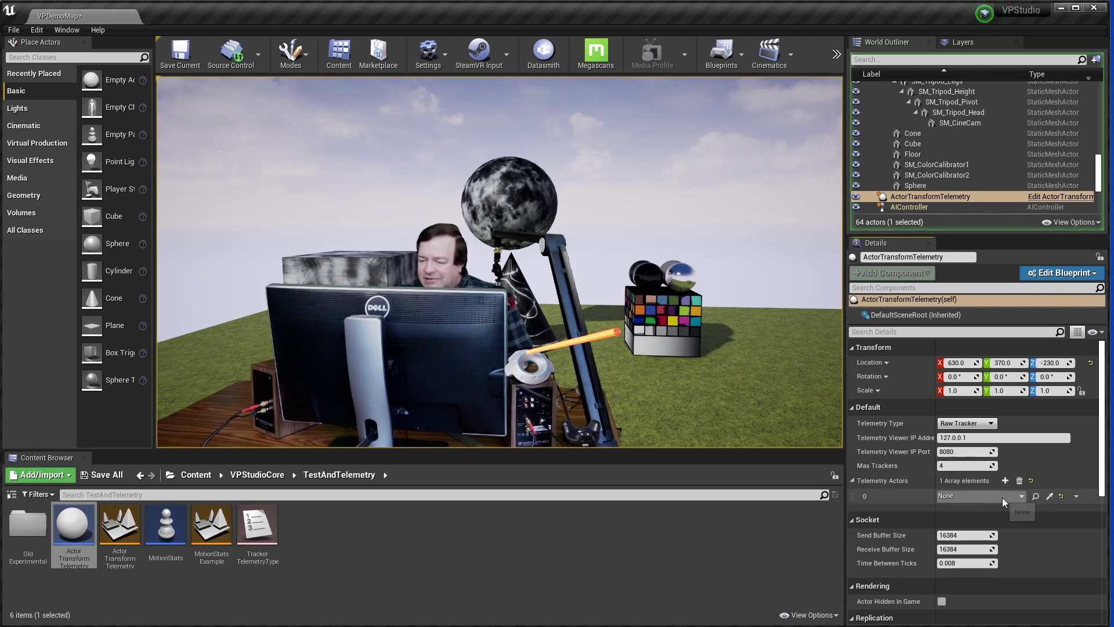
click(1001, 497)
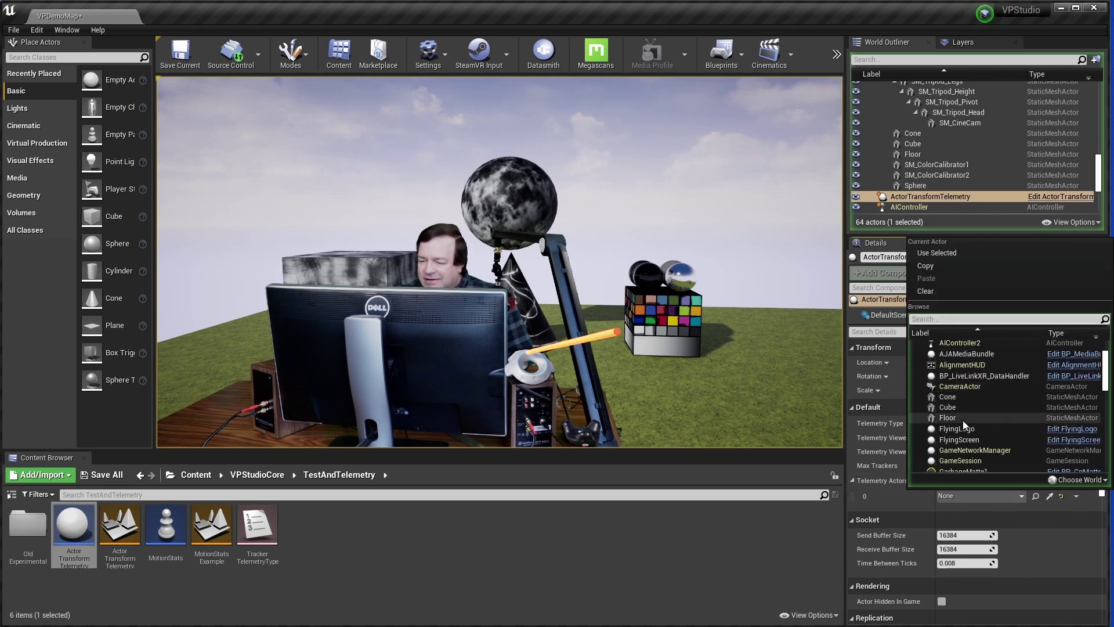
scroll(963, 421, down, 3)
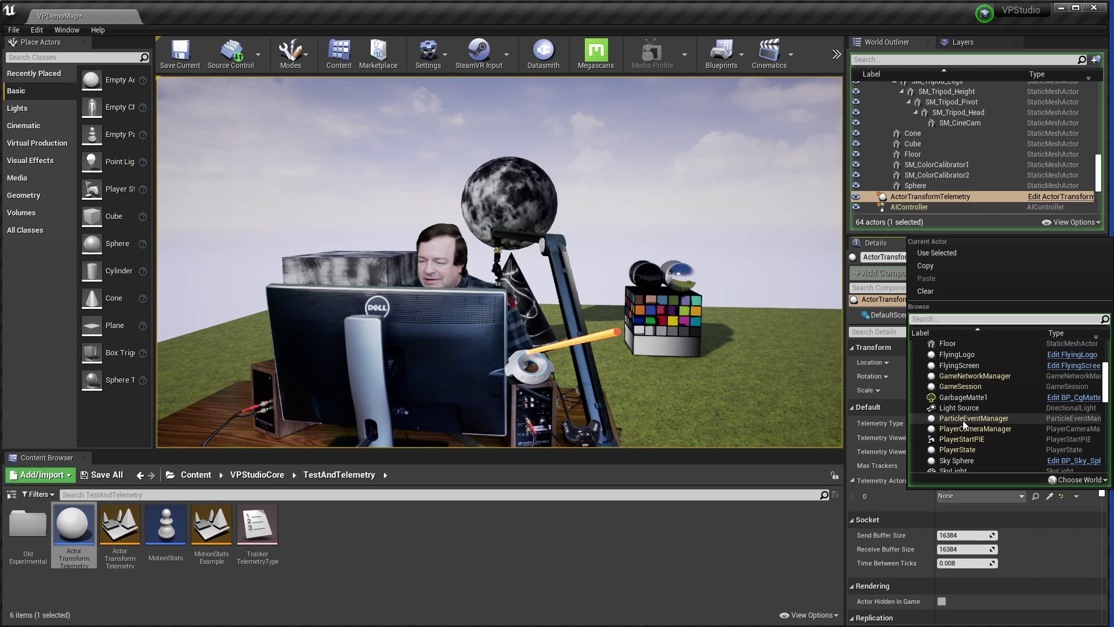
scroll(963, 420, down, 3)
scroll(963, 420, up, 4)
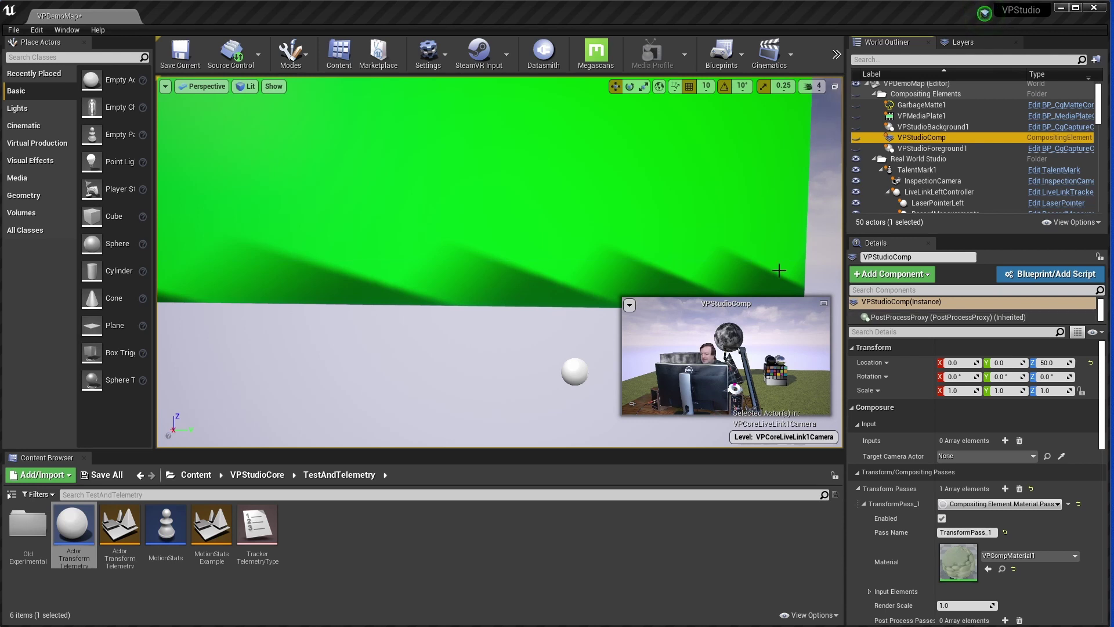
Set VPStudioComp's OutputPass_0 compositing output to None.
click(916, 138)
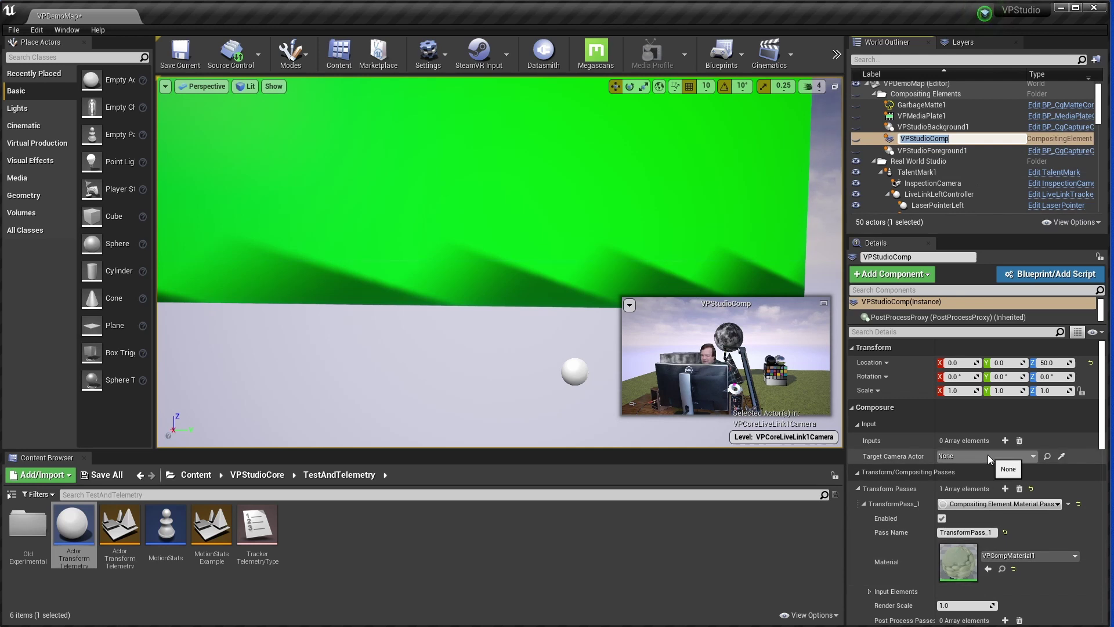
scroll(988, 454, down, 5)
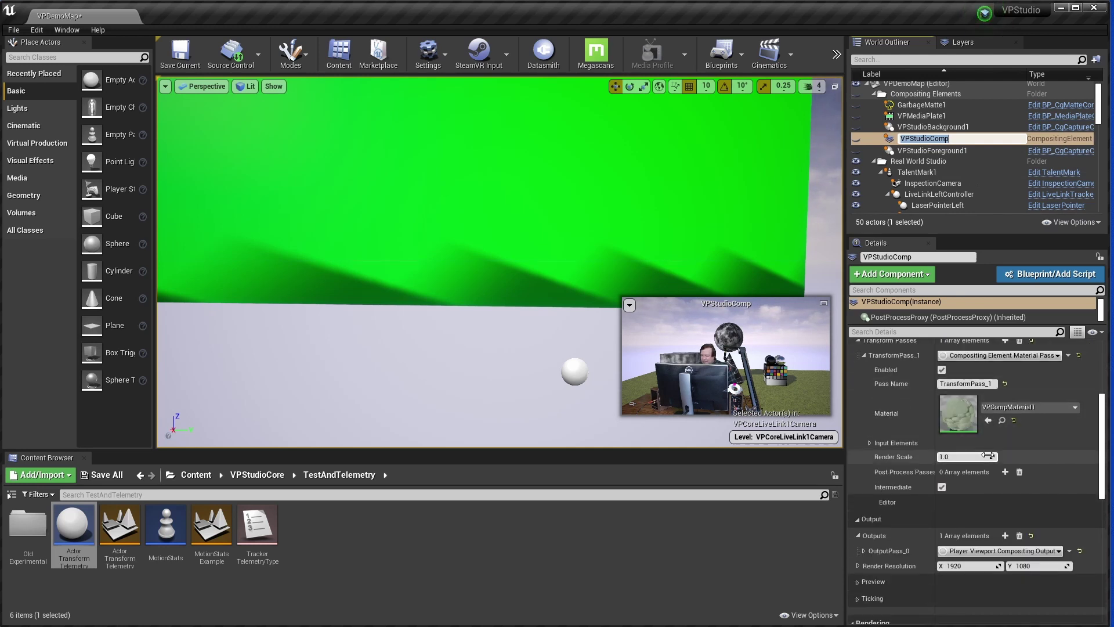
scroll(988, 455, down, 3)
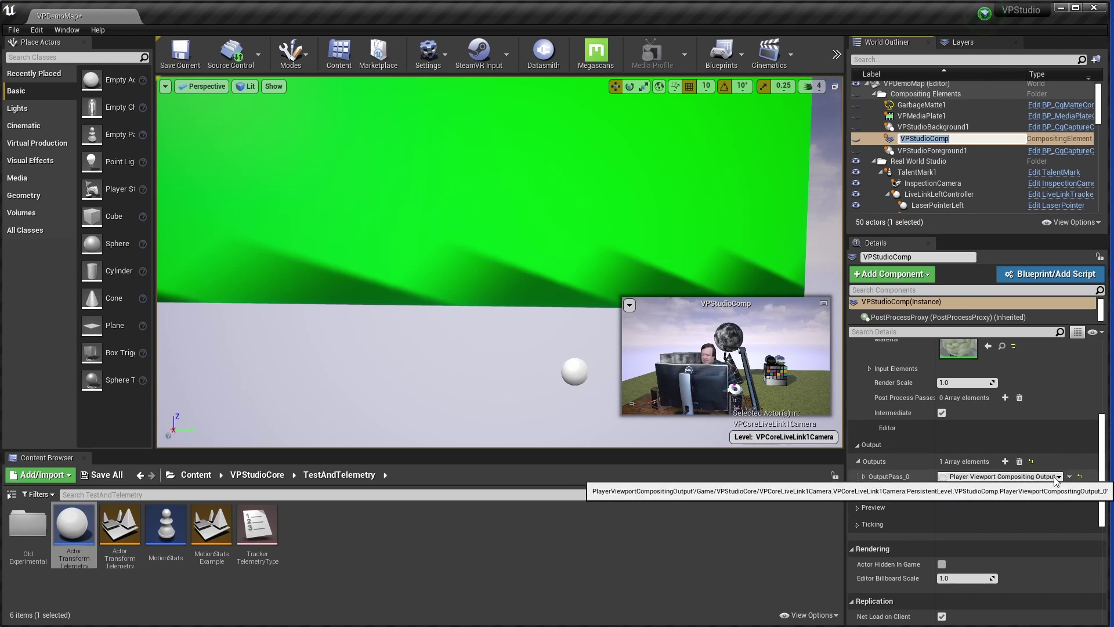
click(1055, 477)
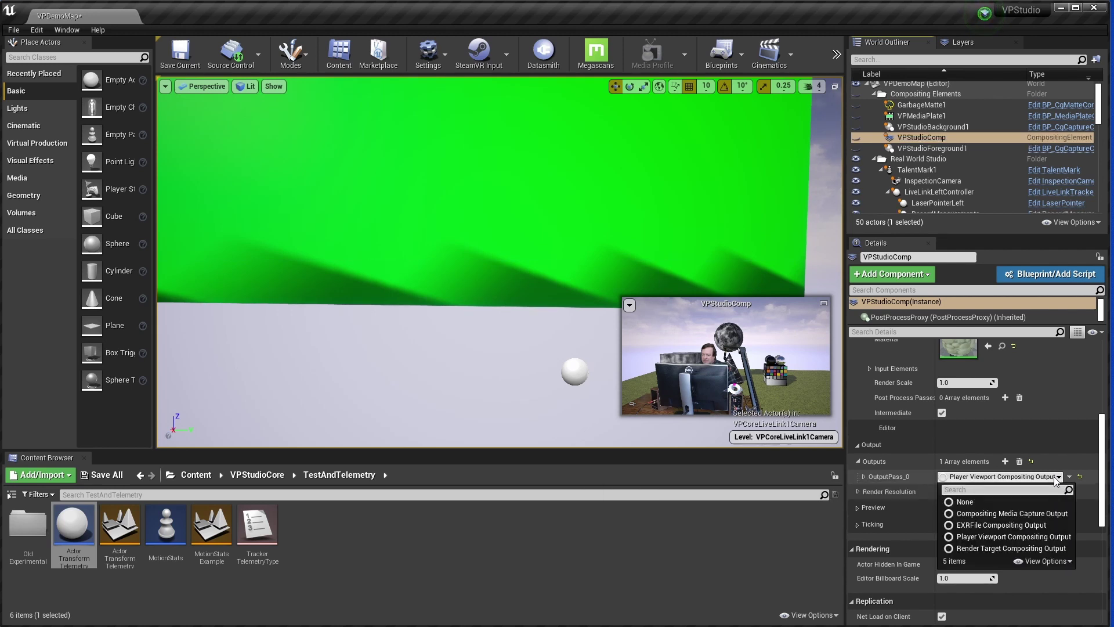
click(973, 504)
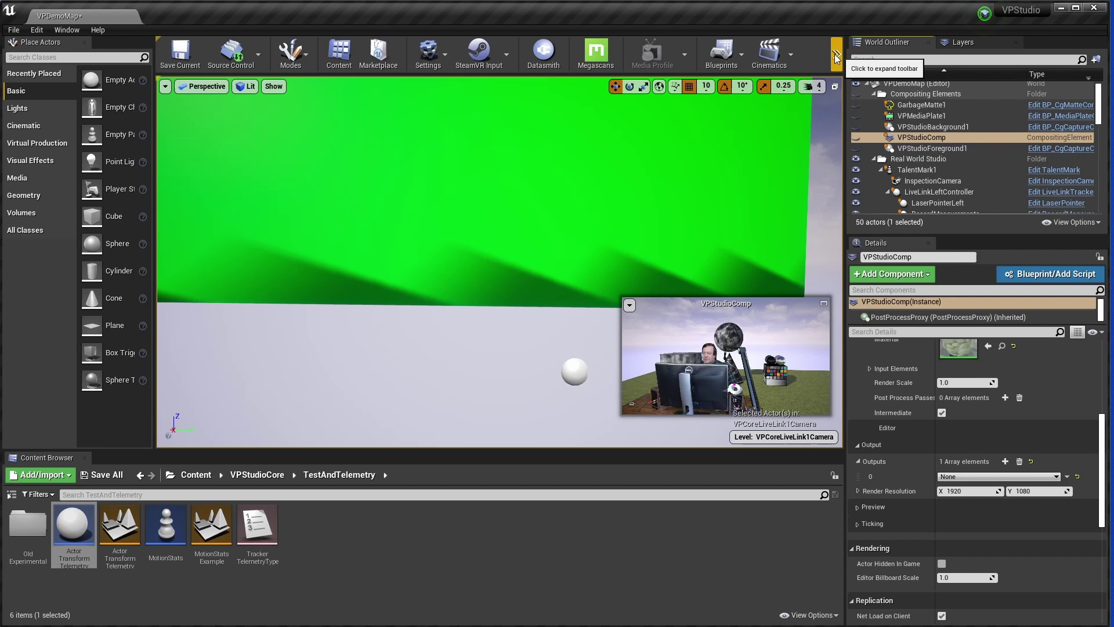
click(837, 56)
click(856, 138)
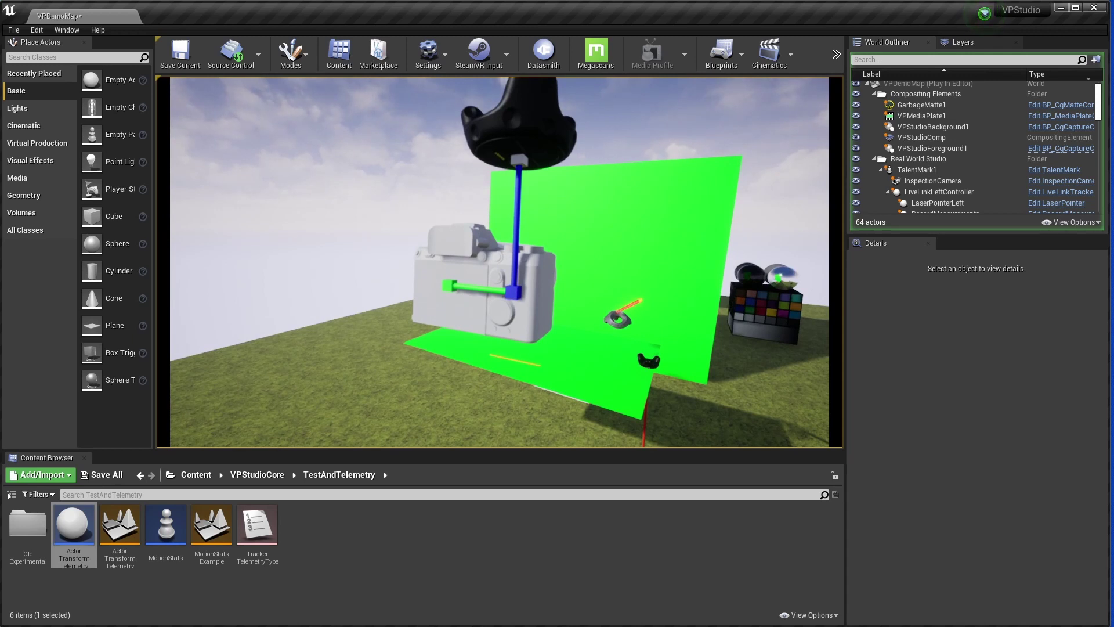
Release mouse control with Shift+F1 to inspect the camera rig beside the green screen.
key(shift+F1)
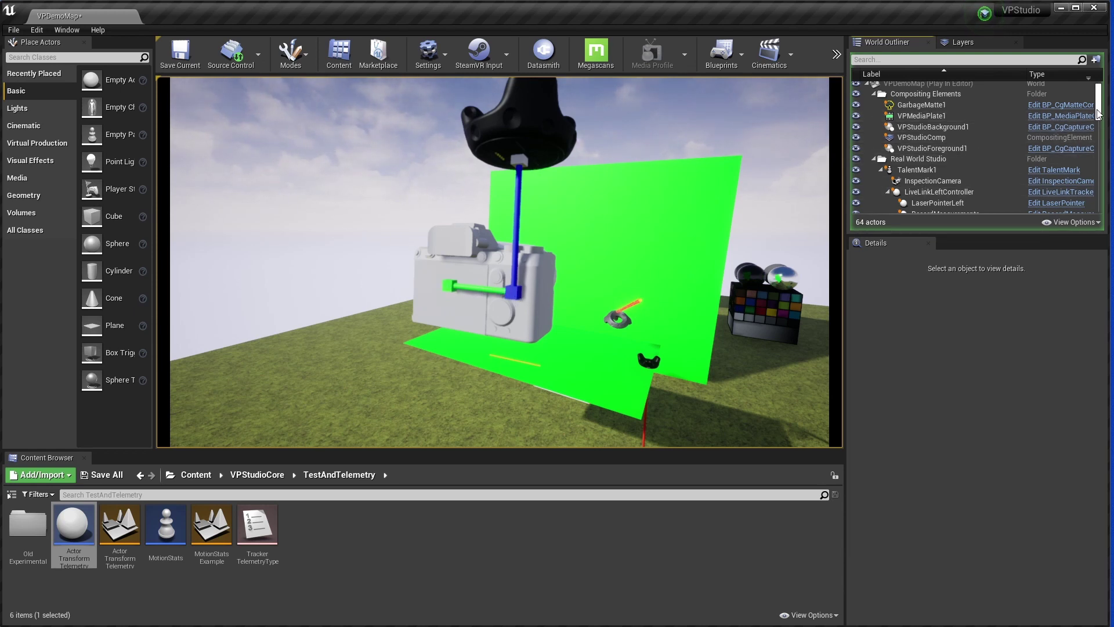
Select AutoRig and drag Adjust Horizontal to about -2.31, Vertical reading 0.41.
drag(1101, 103, 1101, 117)
scroll(940, 140, down, 1)
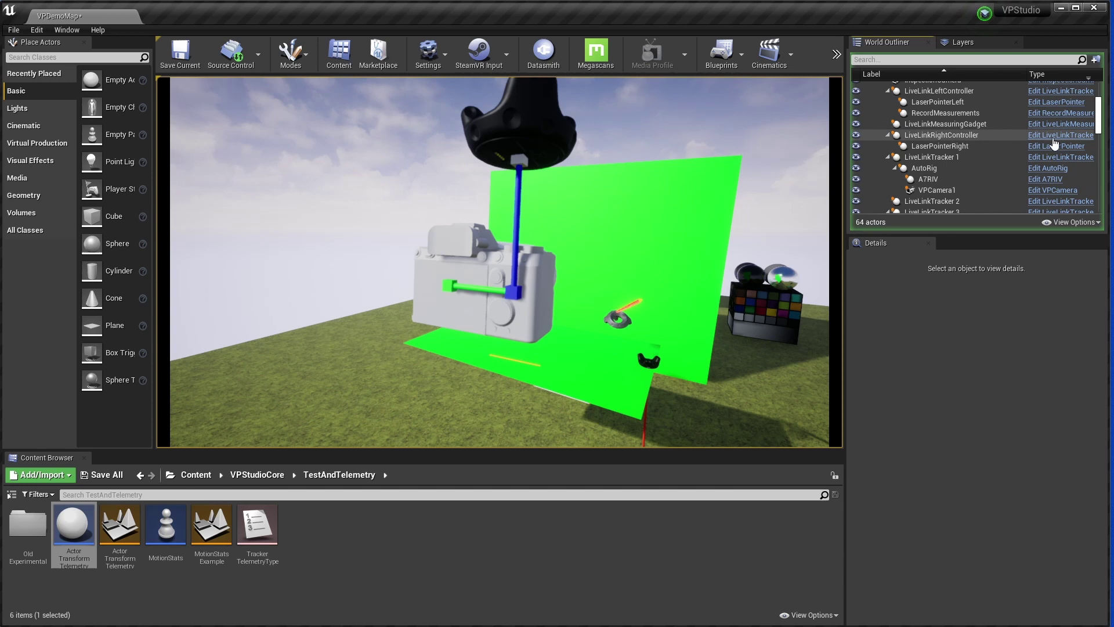
click(924, 168)
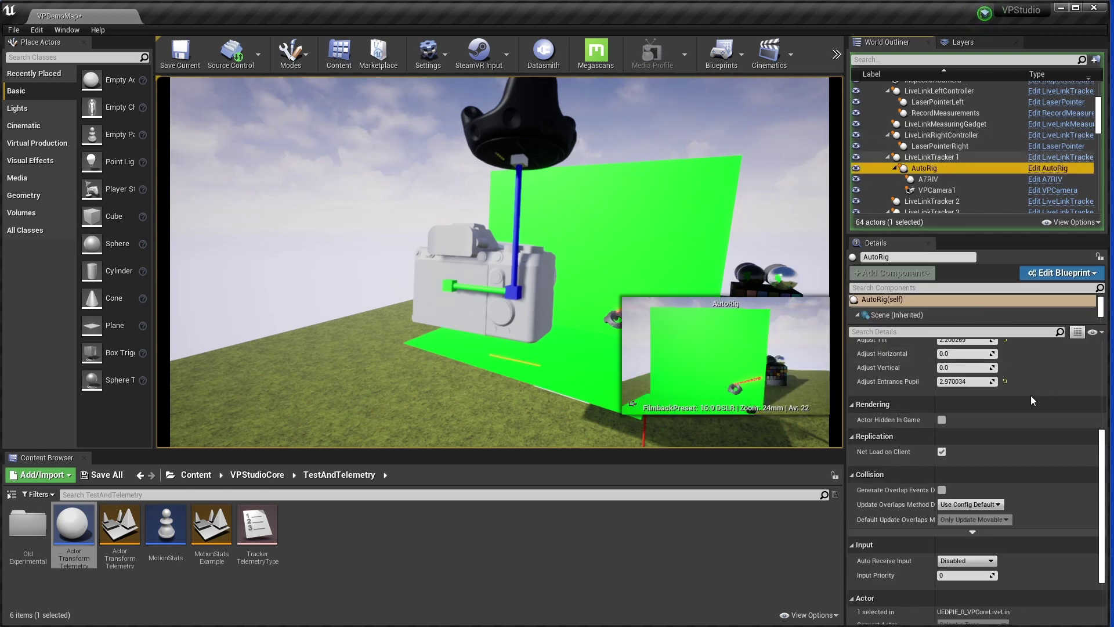
scroll(1031, 395, up, 2)
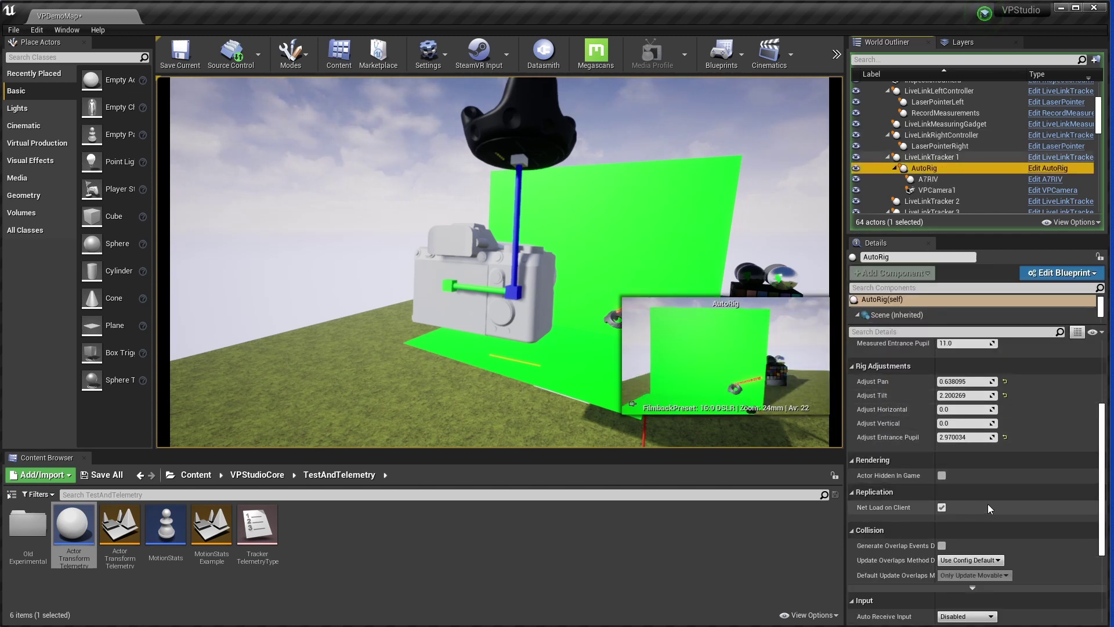
scroll(994, 453, up, 3)
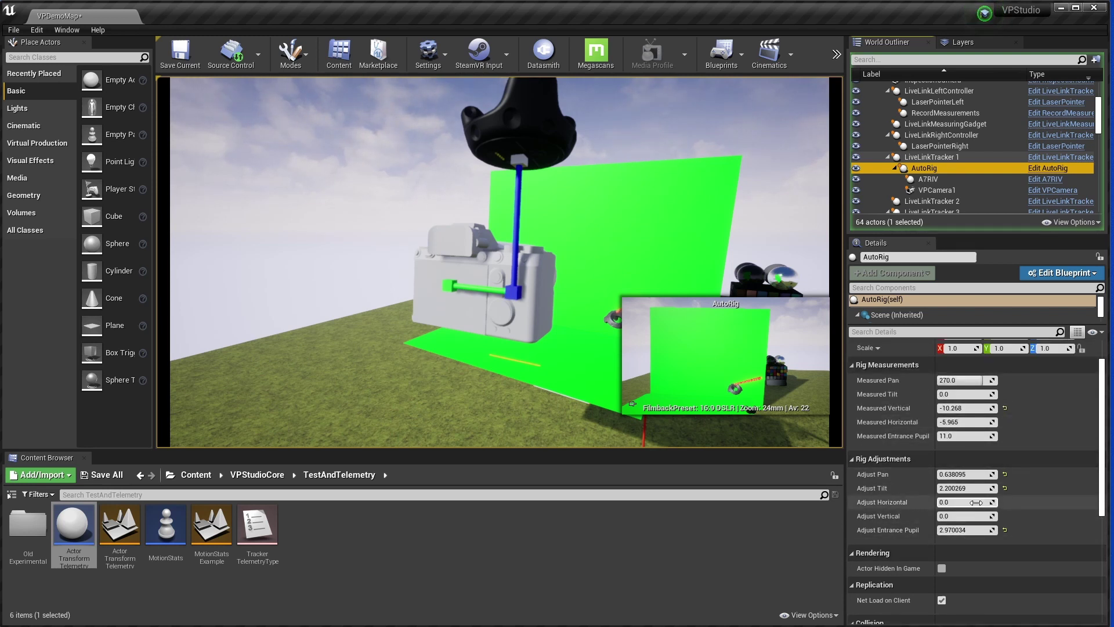
mouse_move(986, 503)
mouse_down()
mouse_move(943, 503)
mouse_move(992, 503)
mouse_move(975, 516)
mouse_up()
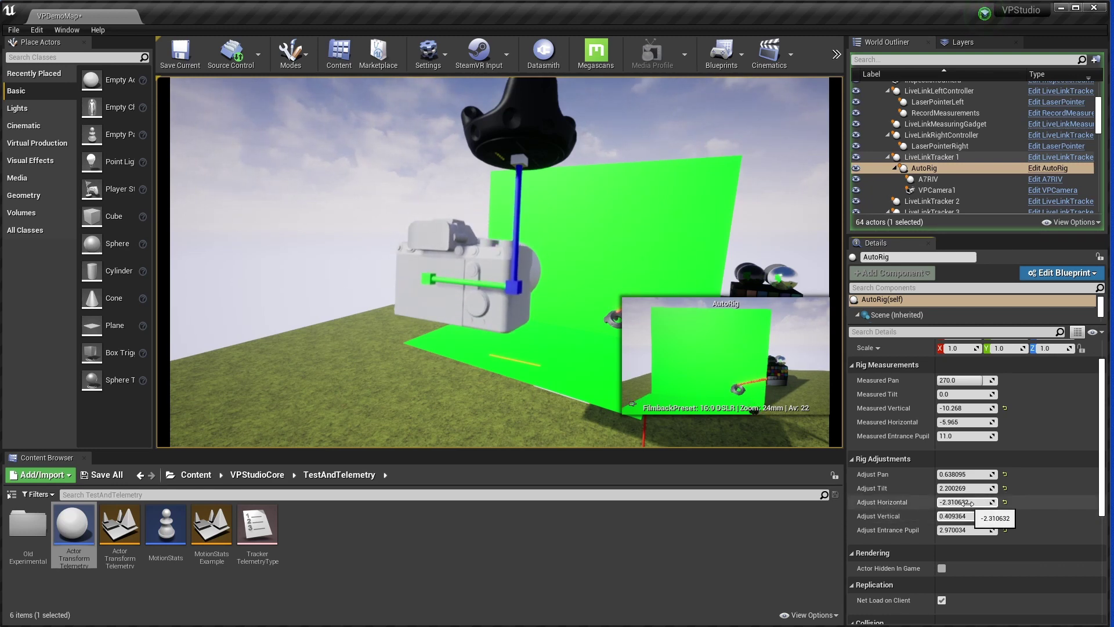
Switch back to the composited camera view with Alt+P, showing the presenter at the desk.
key(alt+p)
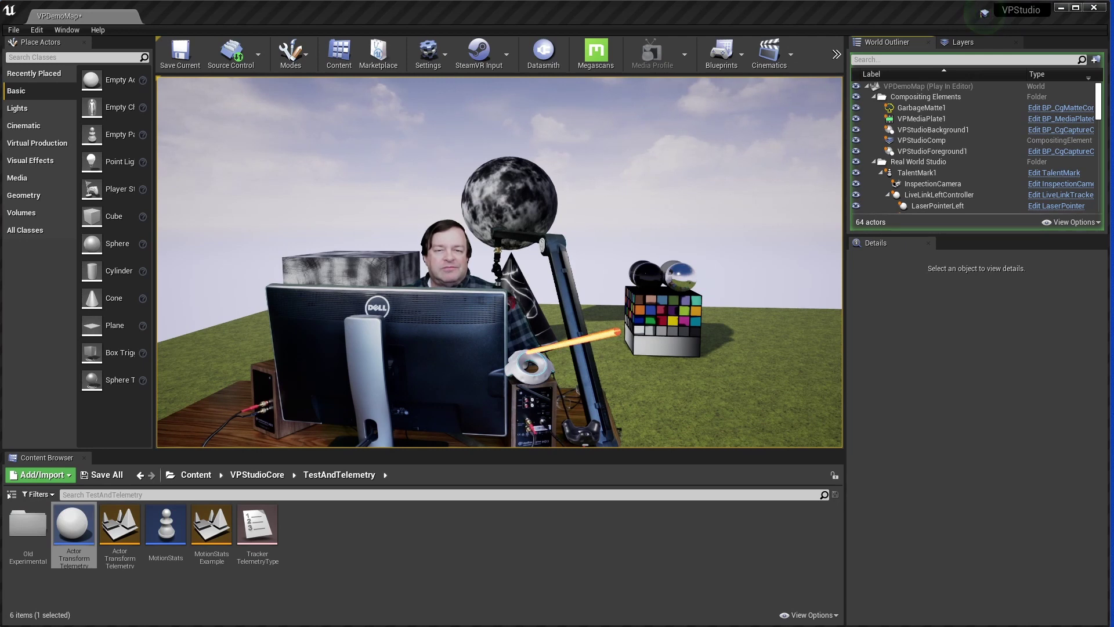